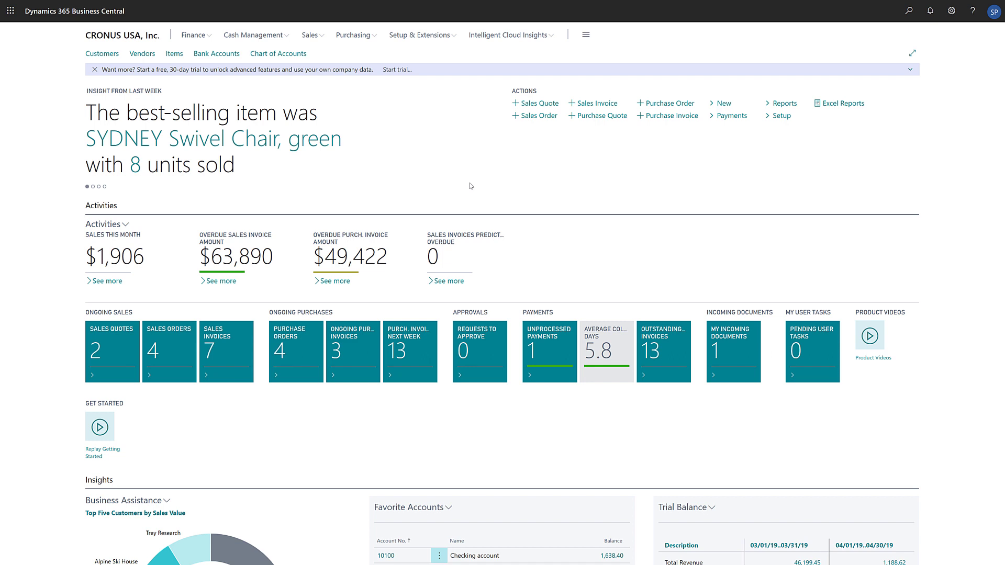
# Find 'Payment Reconciliation Journals' through Tell Me search and open that list
pyautogui.click(910, 11)
pyautogui.write('Paym')
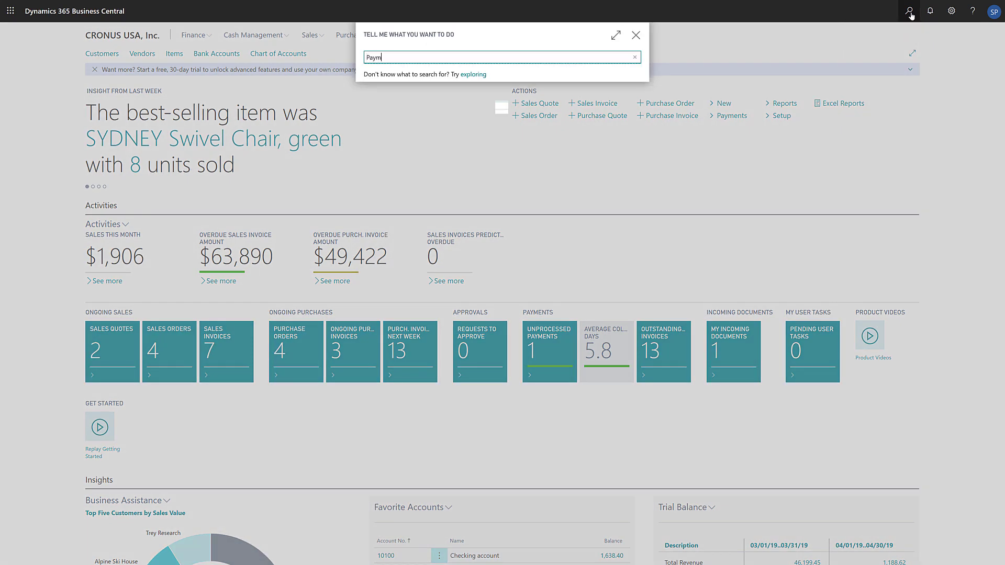
pyautogui.write('ent Reconciliation Jou')
pyautogui.write('rnal')
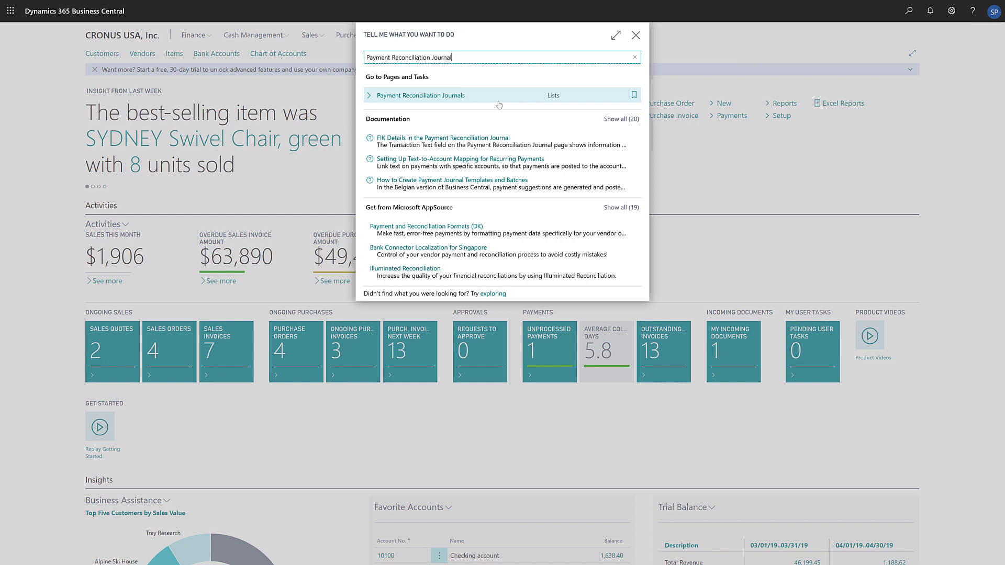
pyautogui.click(498, 95)
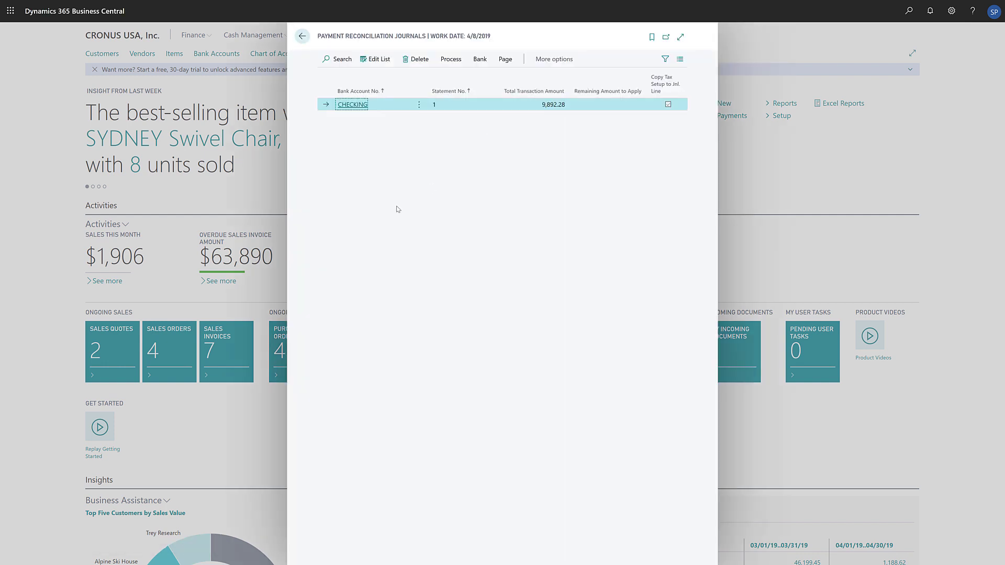
# Open the CHECKING bank account's payment reconciliation journal from the list
pyautogui.click(353, 104)
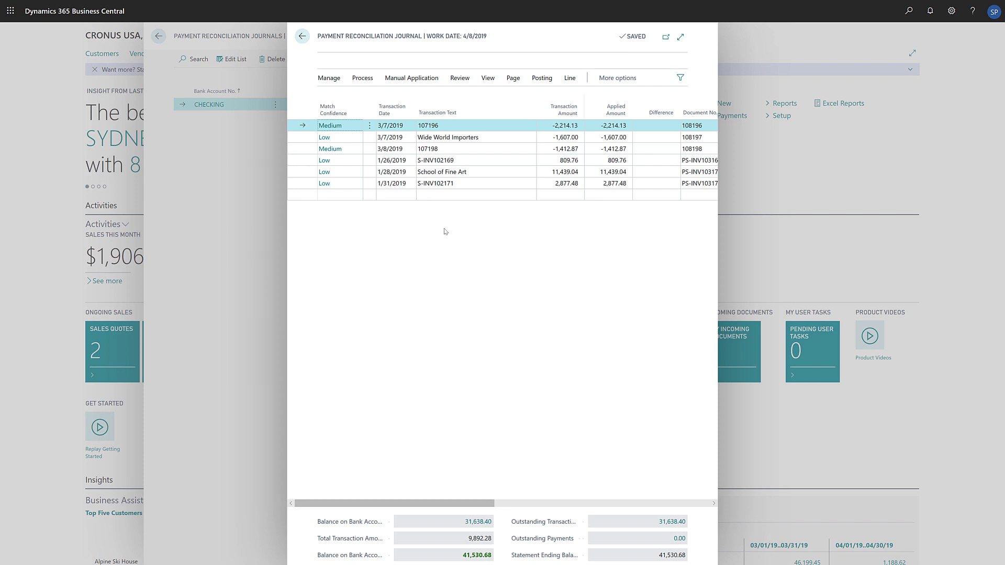
# Add a new line with transaction text 'Payment 1' and amount 200.00
pyautogui.click(453, 194)
pyautogui.write('Pa')
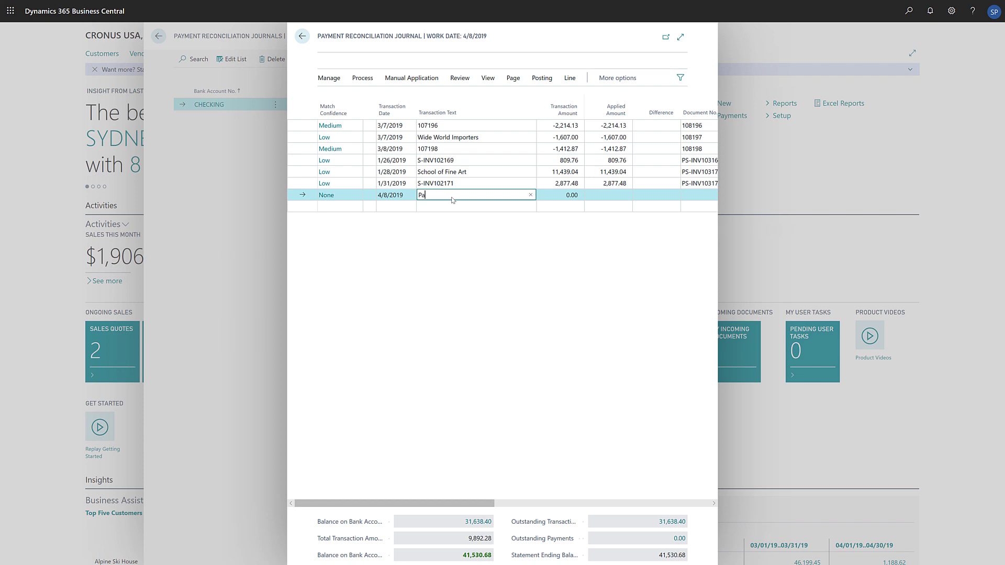
pyautogui.write('yment 1')
pyautogui.click(479, 271)
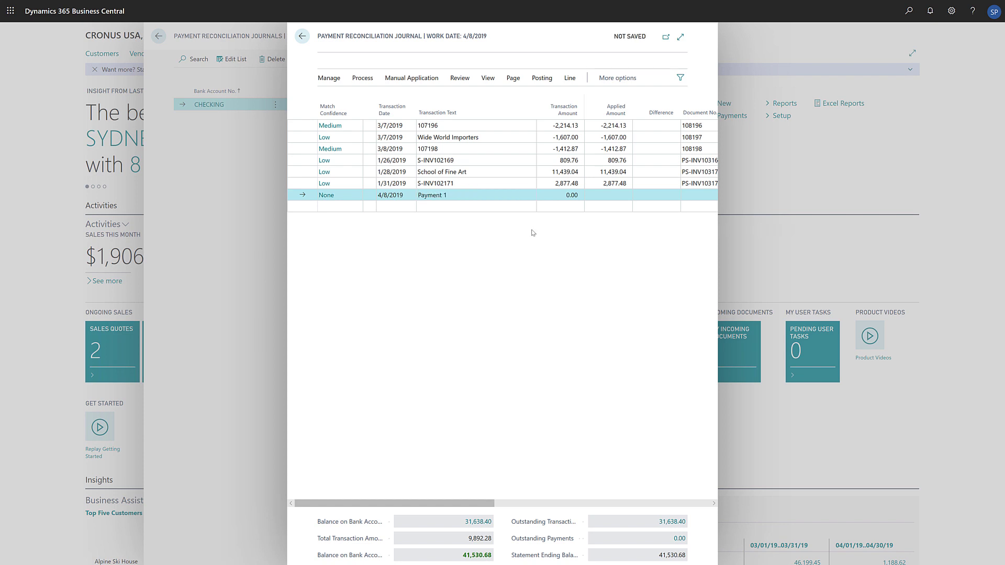
pyautogui.click(564, 196)
pyautogui.click(517, 250)
pyautogui.write('200')
# Transfer the 200.00 difference to customer 10000 (Adatum Corporation), described 'Payment 4/8/2019'
pyautogui.click(411, 78)
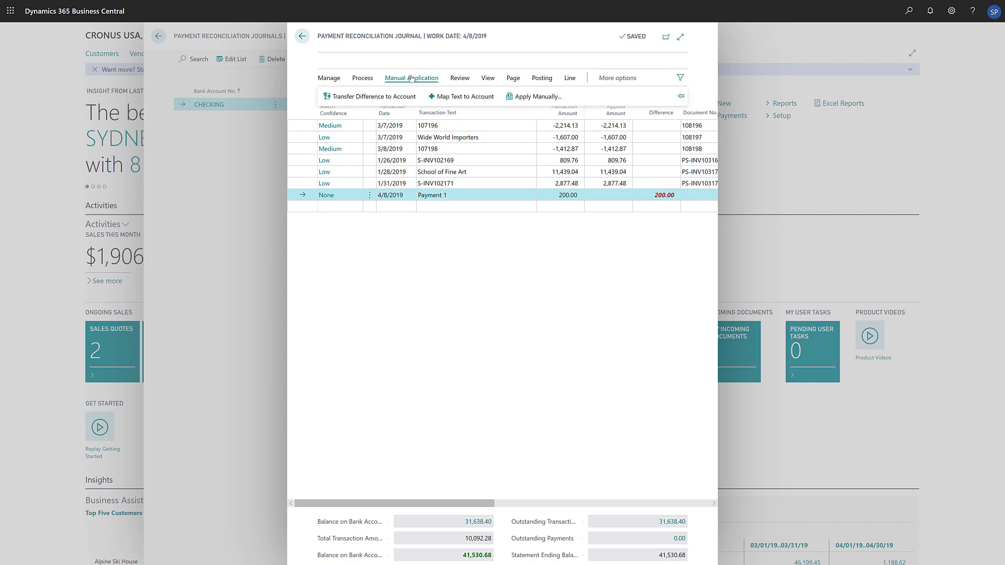
pyautogui.click(373, 96)
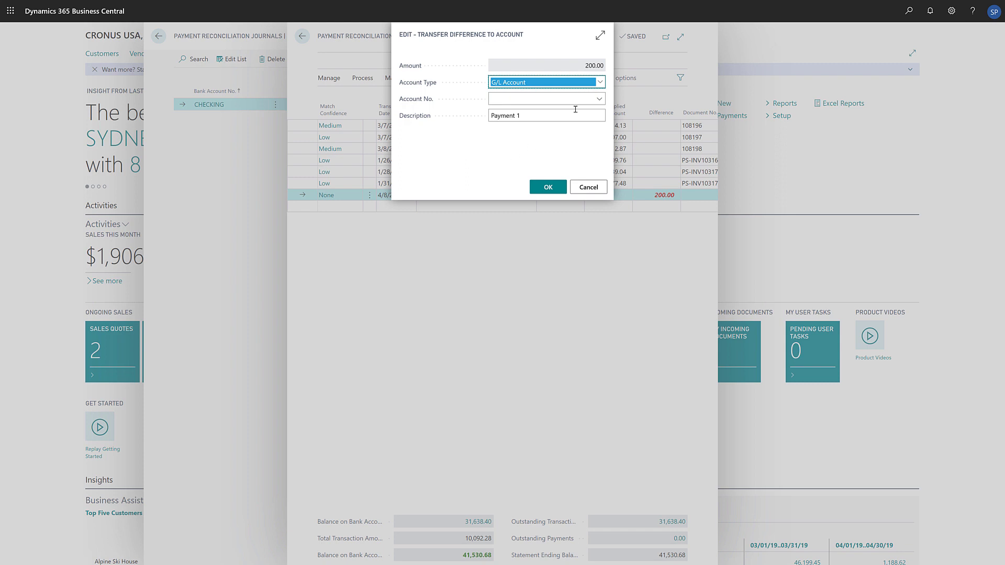
pyautogui.click(601, 83)
pyautogui.click(542, 90)
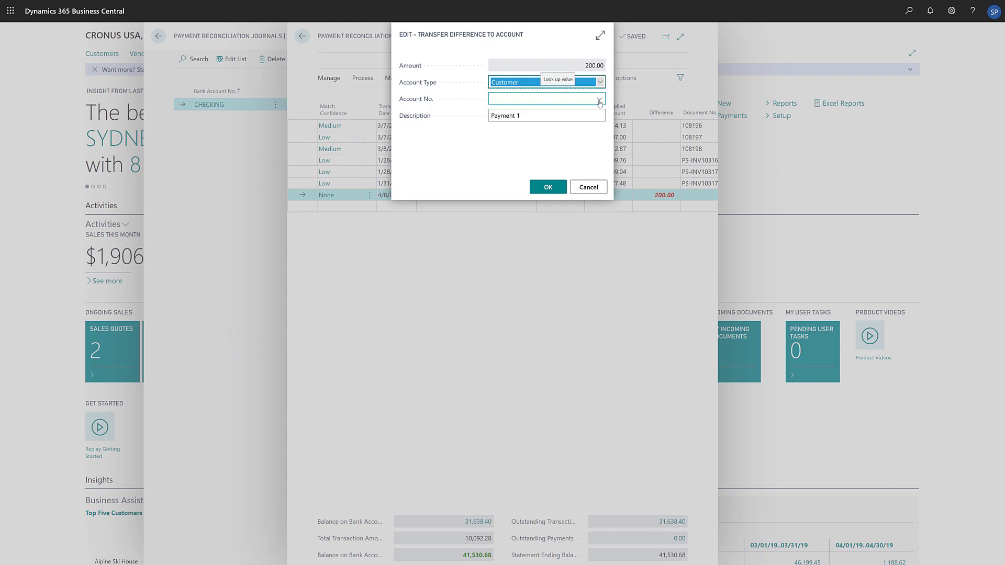
pyautogui.click(600, 100)
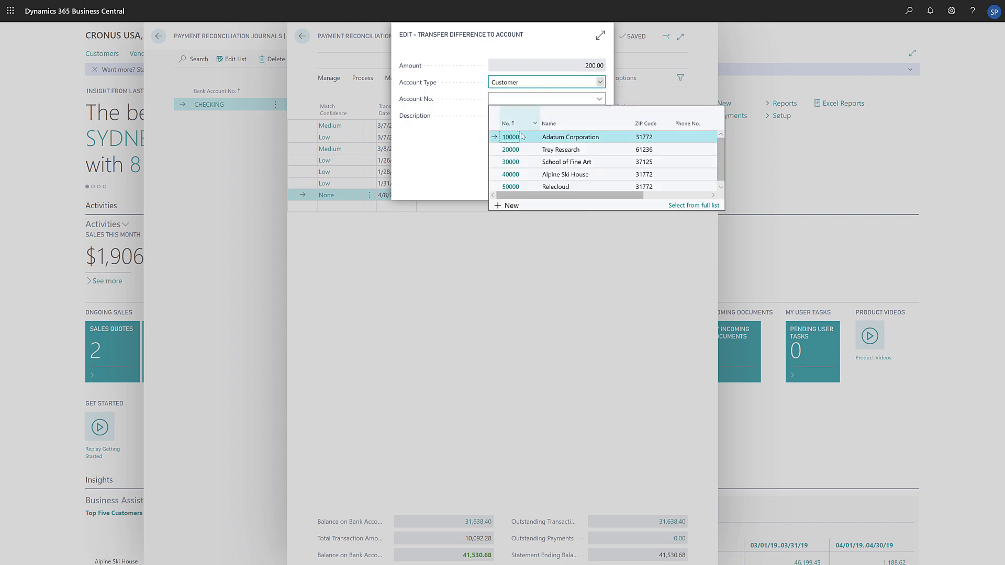
pyautogui.click(517, 140)
pyautogui.click(479, 157)
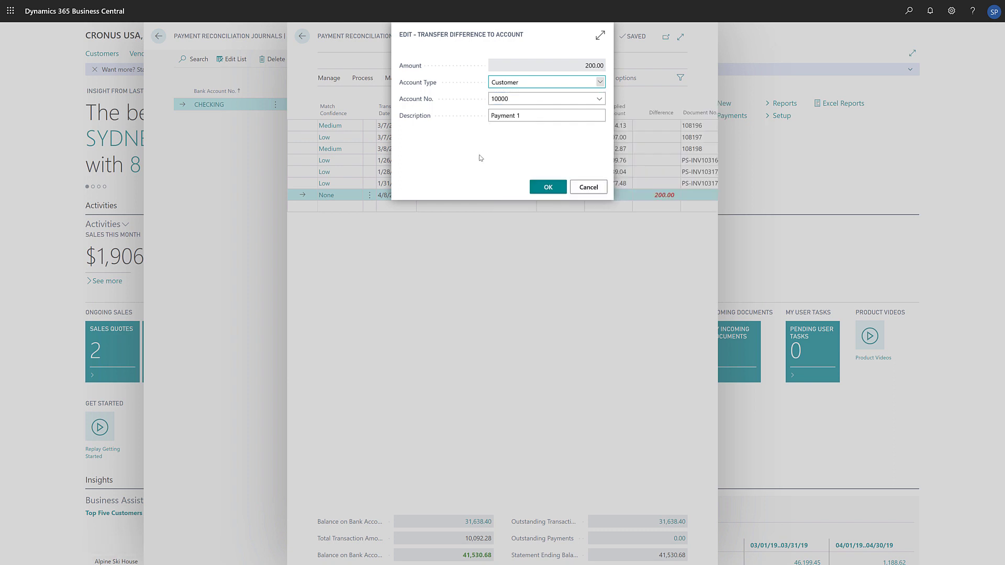
pyautogui.click(568, 113)
pyautogui.write('4/')
pyautogui.write('8/2019')
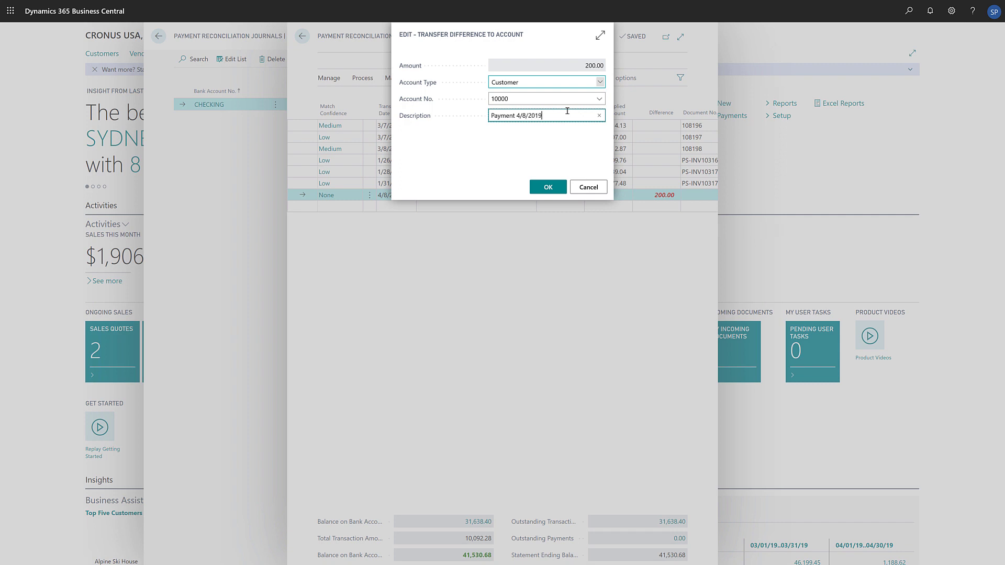
pyautogui.click(483, 161)
pyautogui.click(544, 189)
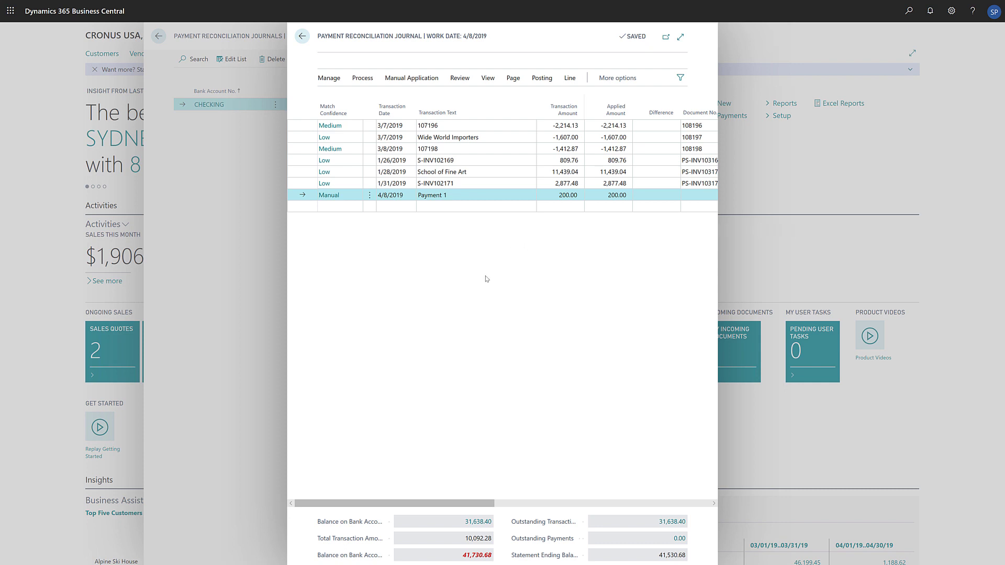
pyautogui.moveTo(409, 503)
pyautogui.mouseDown()
pyautogui.moveTo(580, 503)
pyautogui.moveTo(400, 504)
pyautogui.mouseUp()
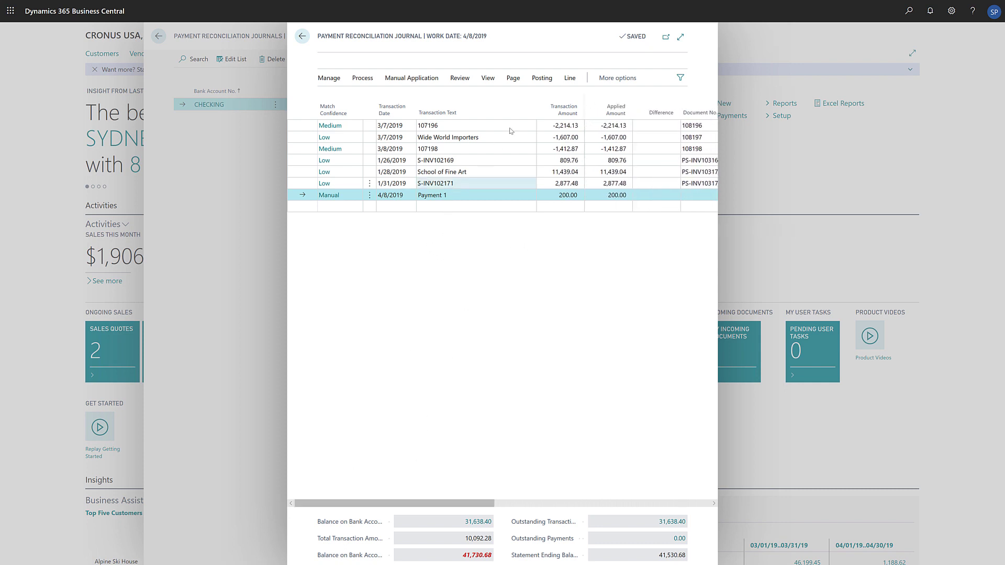
# Show the Posting actions for the CHECKING reconciliation journal
pyautogui.click(543, 81)
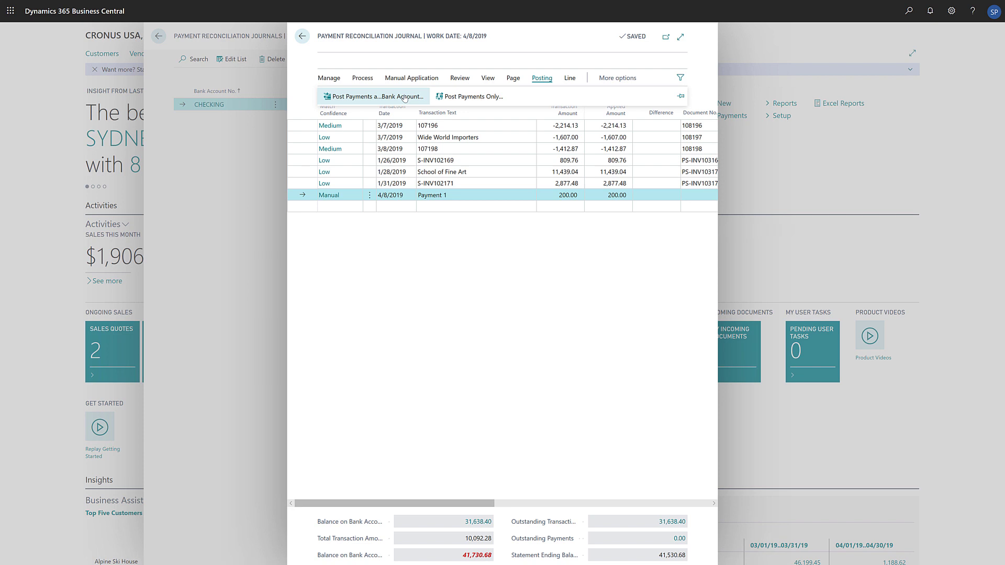
# Post the payments and reconcile the CHECKING bank account, confirming with Yes
pyautogui.click(397, 97)
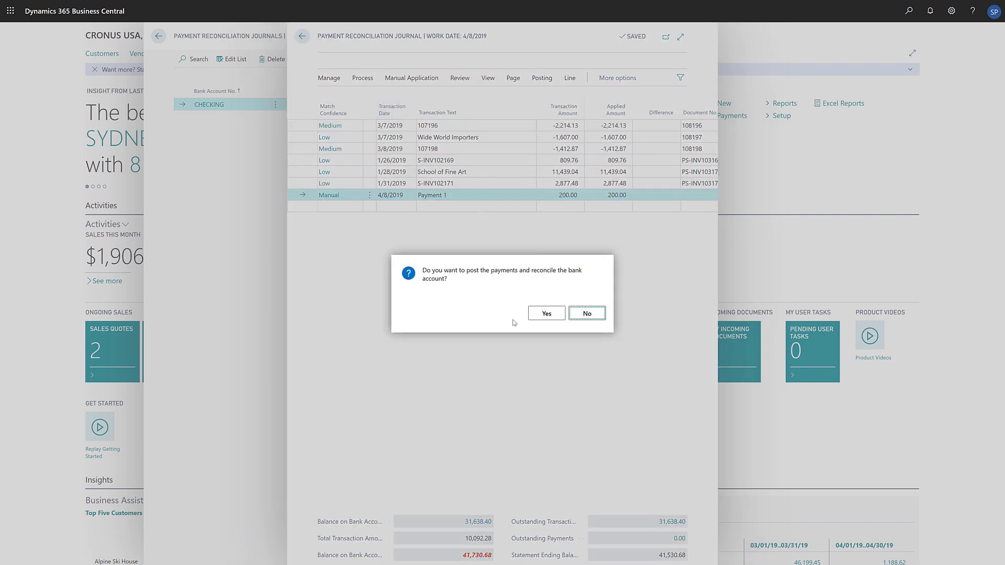
pyautogui.click(544, 317)
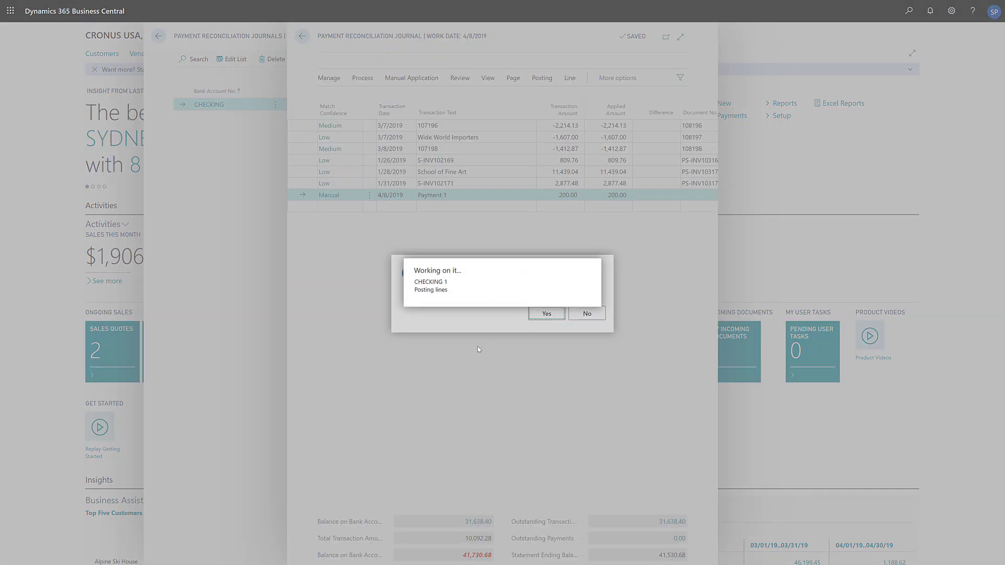